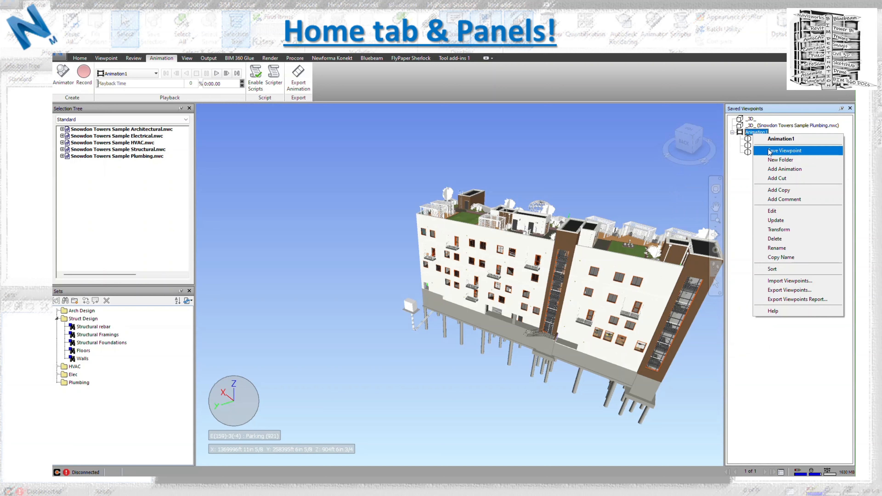
- Save the current view as viewpoint "4." inside Animation1 and play back the animation
click(761, 150)
text(4.)
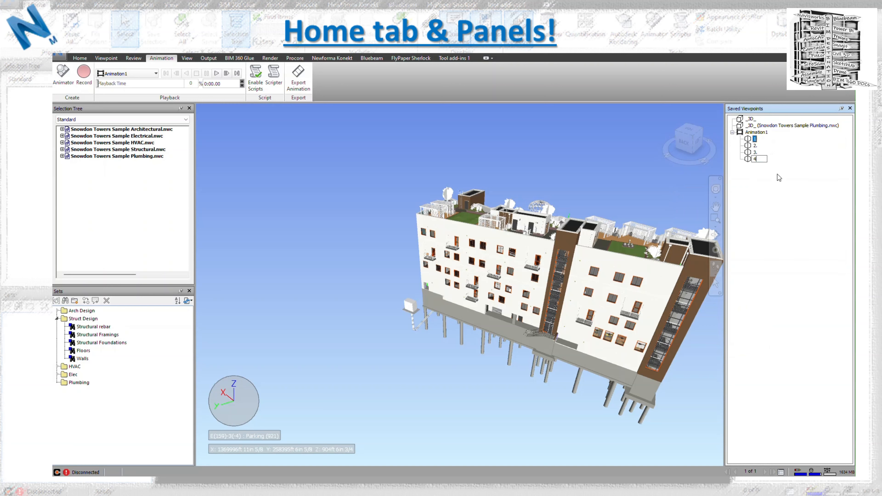
key(Return)
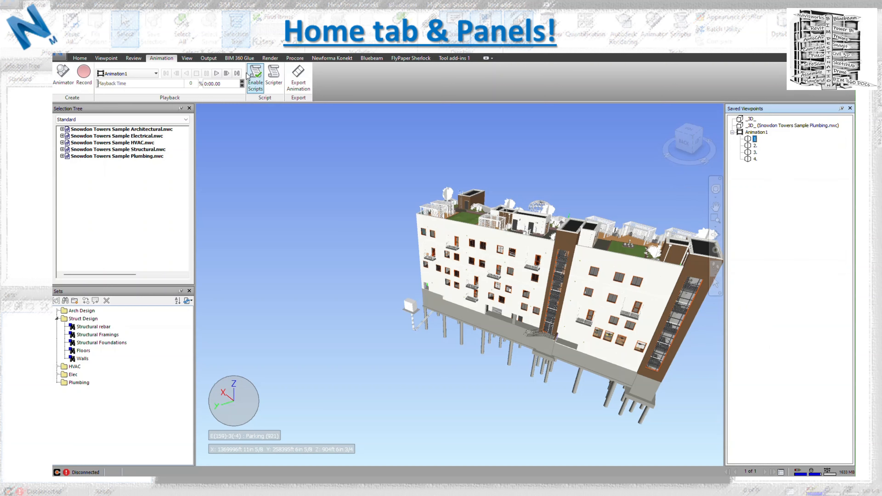
click(218, 75)
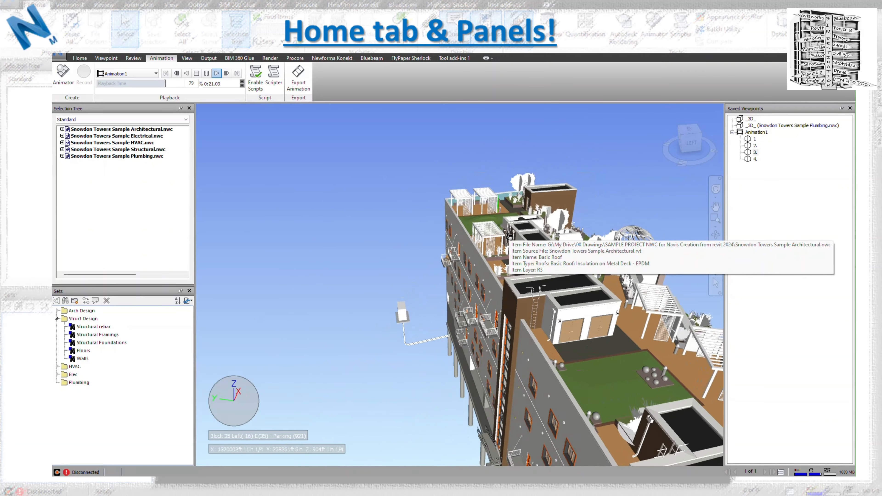
click(754, 132)
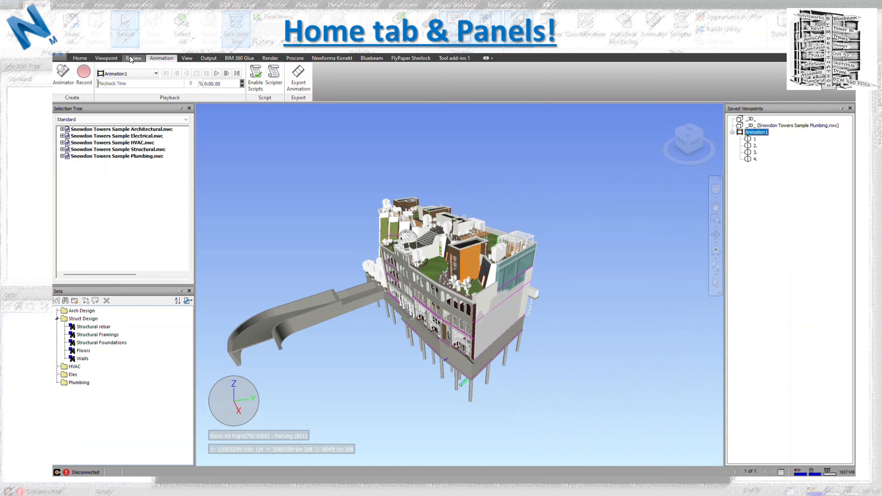
- Add a new script with the default name in the Scripter, and close the Scripter window
click(86, 61)
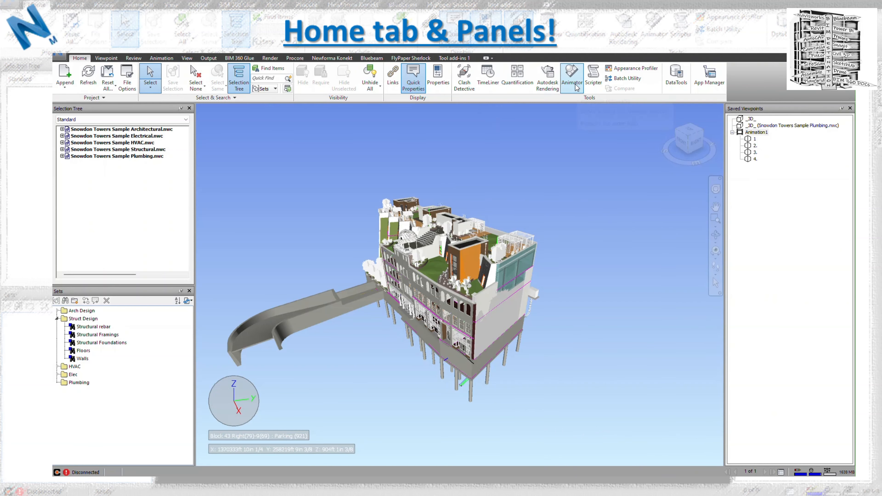
click(593, 77)
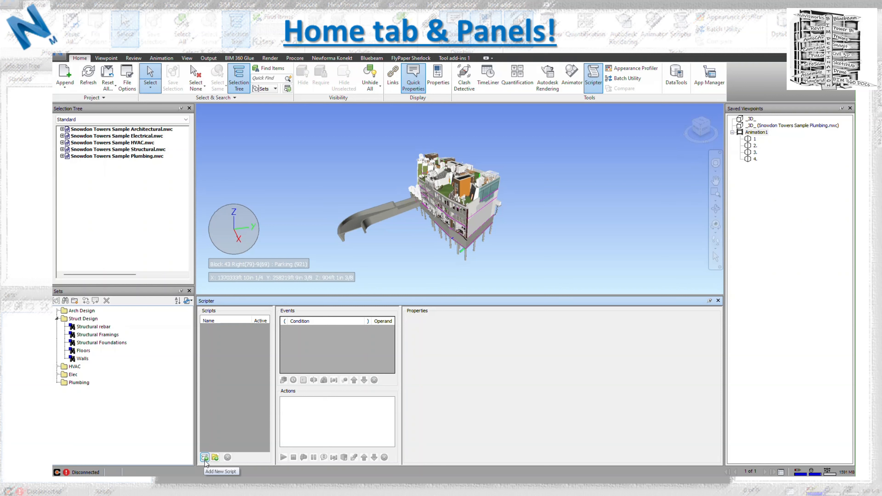
click(205, 458)
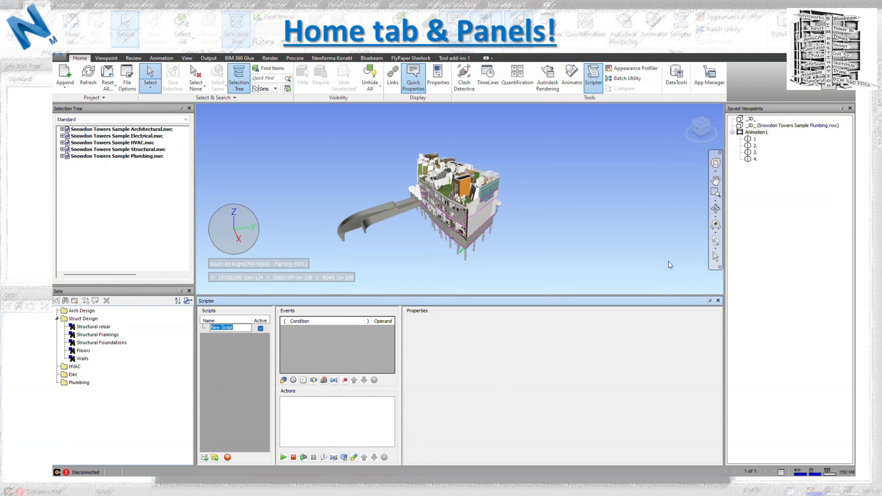
click(593, 87)
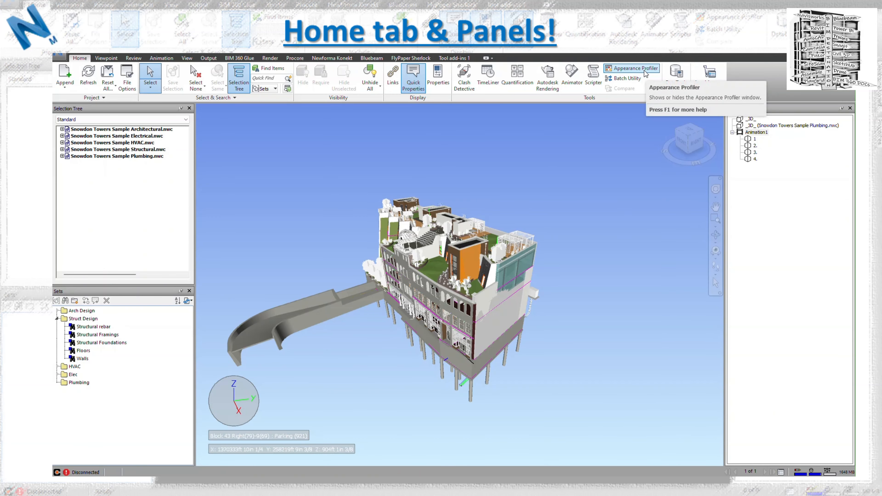
- Delete all existing selectors from the Appearance Profiler
click(651, 71)
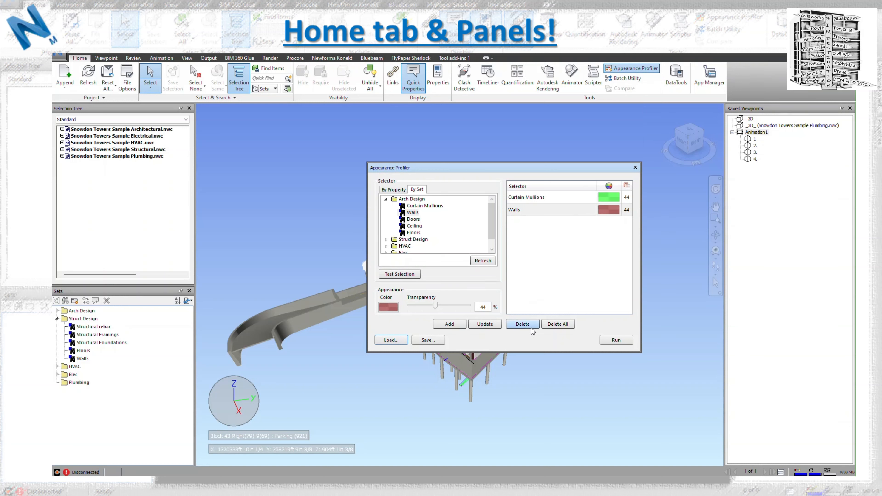
click(553, 325)
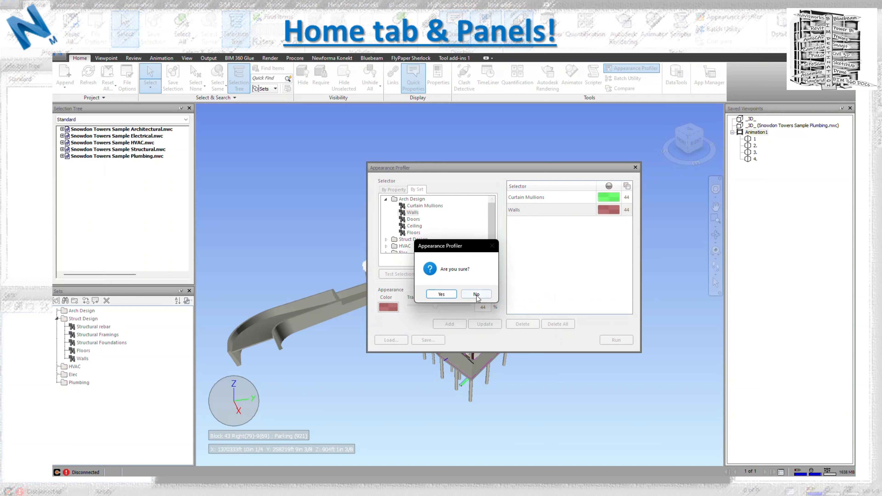
click(441, 294)
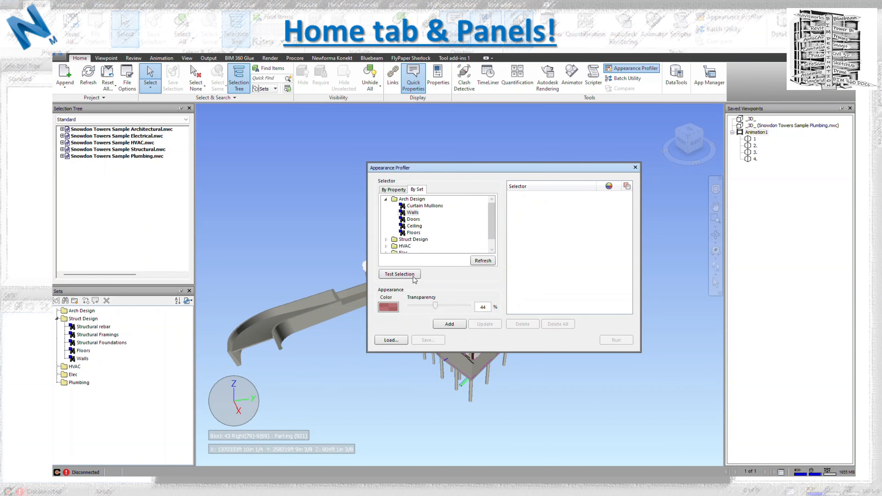
- Add the Arch Design Walls set to the appearance profile in lime green with 44% transparency
click(401, 191)
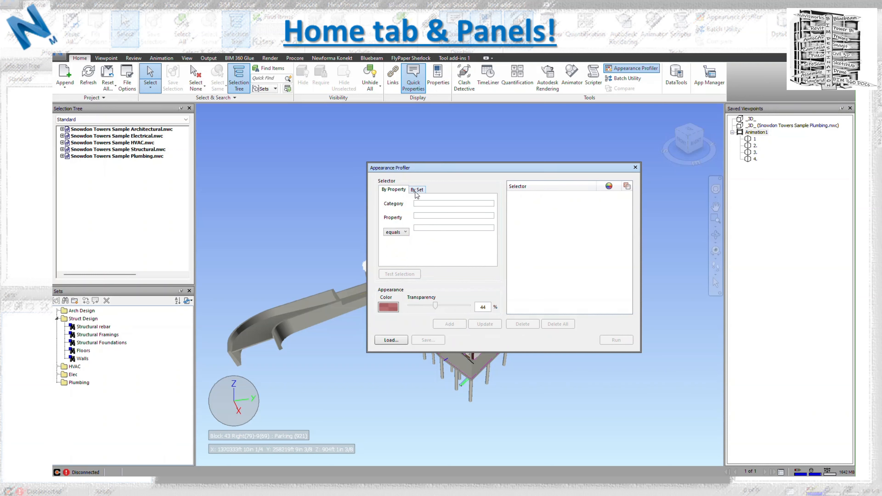
click(417, 190)
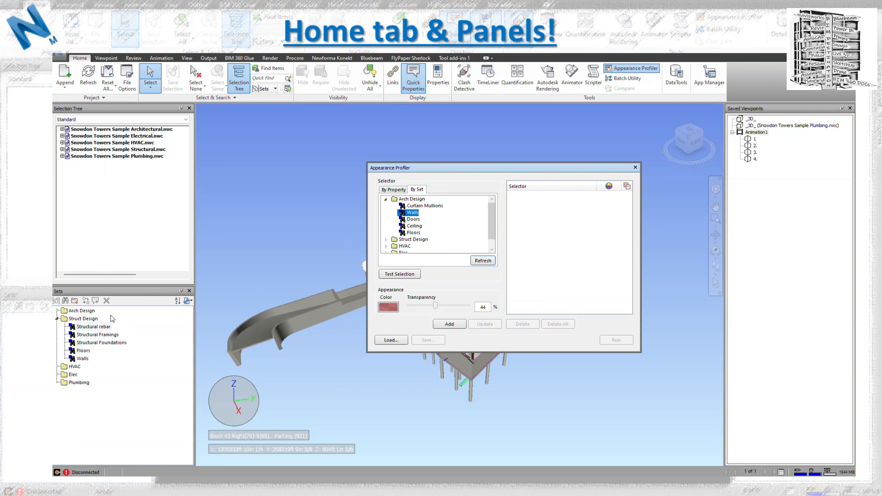
click(413, 213)
click(388, 307)
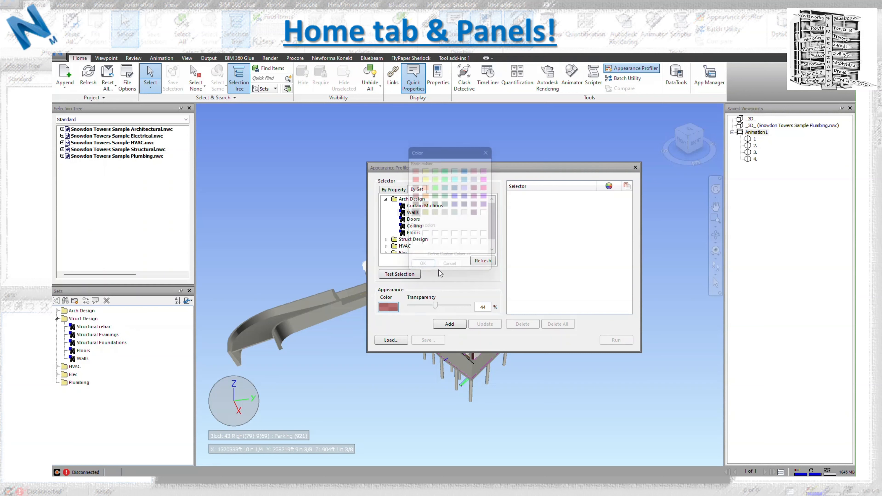
click(435, 178)
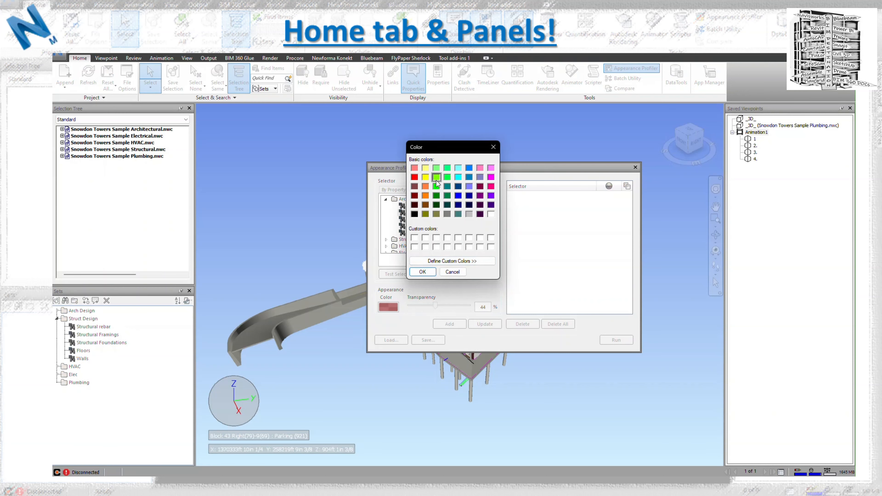
click(430, 273)
click(456, 323)
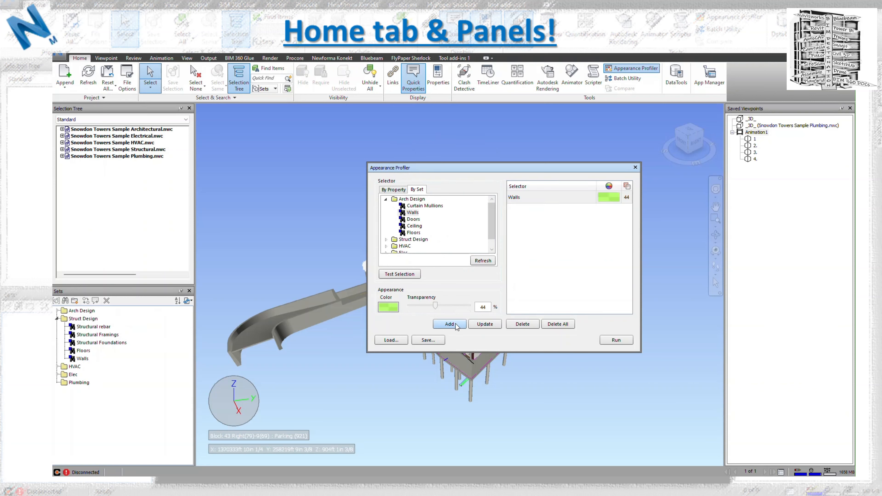
- Add the Arch Design Curtain Mullions set in brown and the Floors set in orange to the profile, both at 44% transparency
click(419, 207)
click(396, 307)
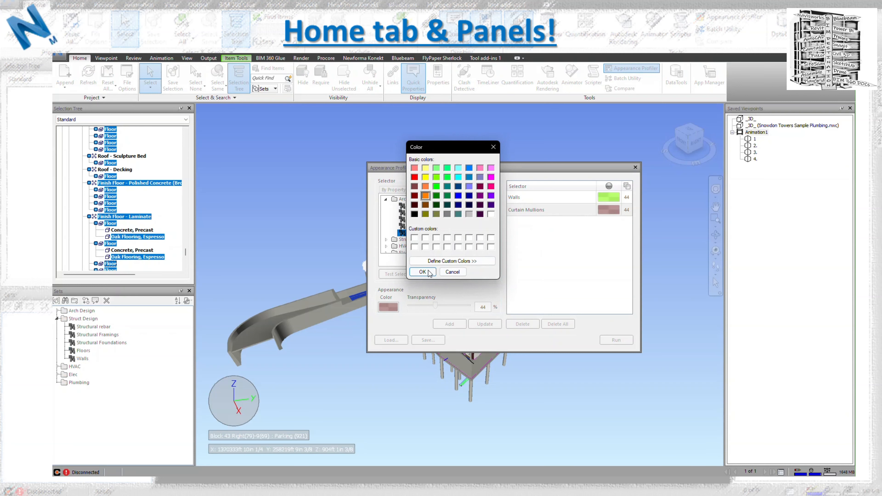
click(422, 271)
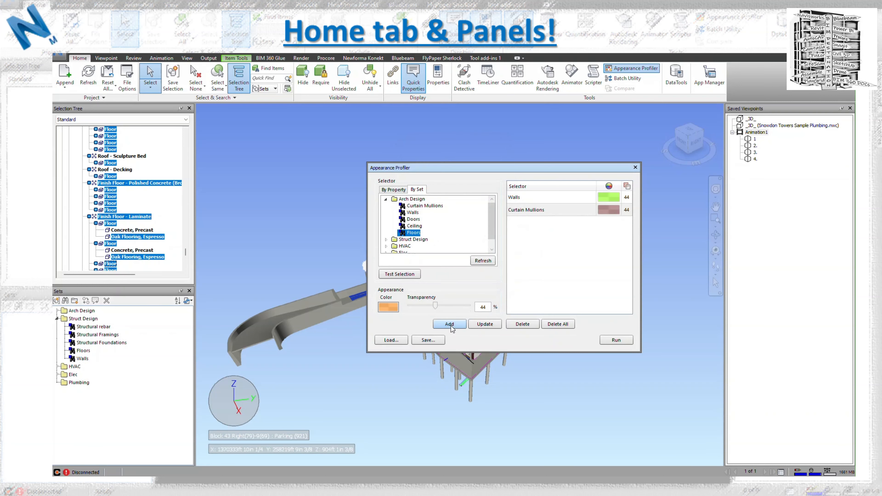
click(450, 324)
- Clear the selection, run the appearance profile to color the walls, mullions and floors, and close the Appearance Profiler
drag(601, 169, 270, 159)
click(501, 183)
click(285, 330)
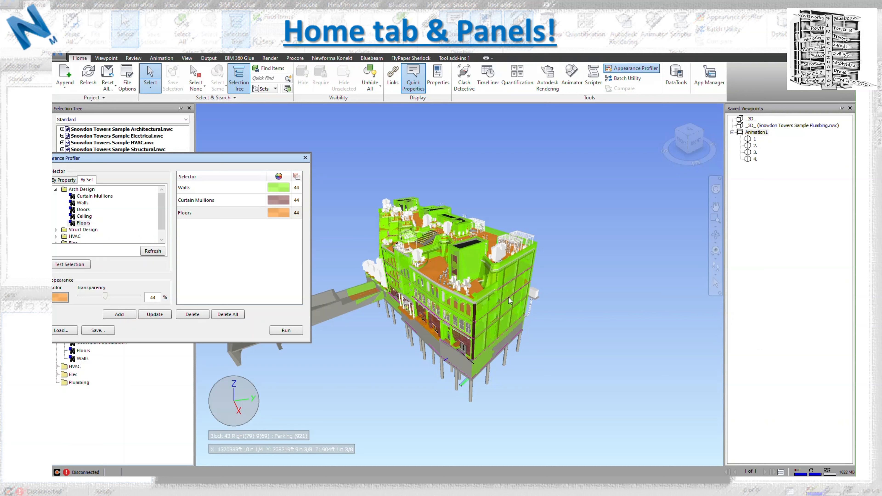
click(716, 267)
drag(583, 353, 448, 264)
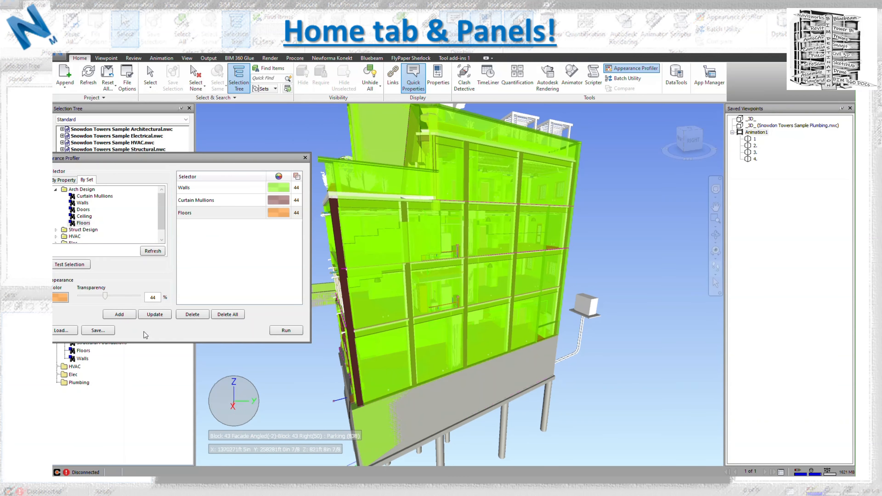
drag(174, 158, 311, 194)
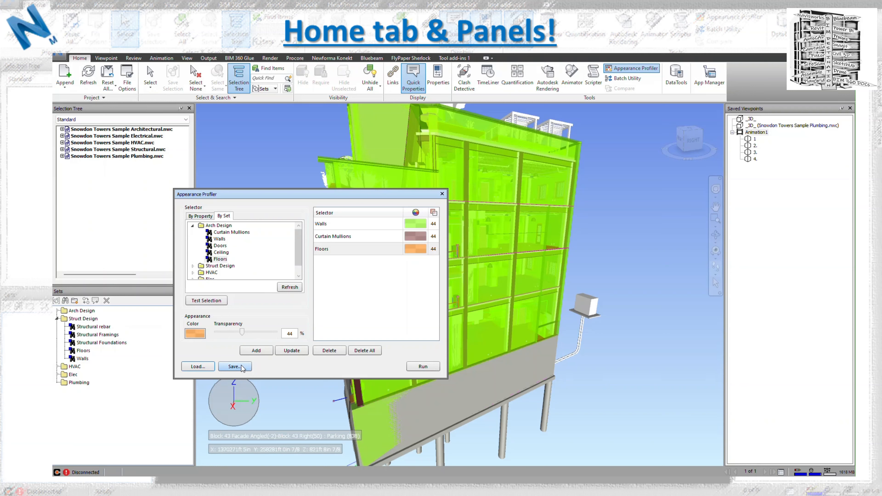
click(443, 194)
- Reset all appearances so the model returns to its original colors and transparency
click(107, 86)
click(114, 104)
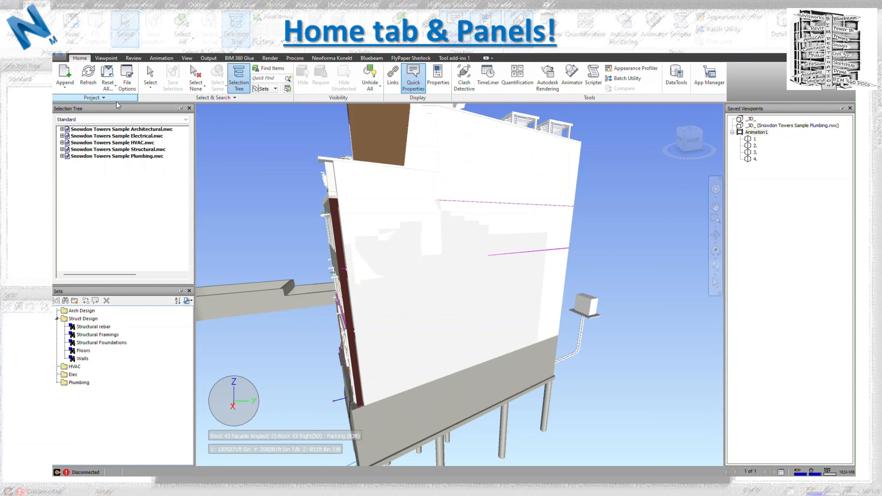
middle_drag(509, 345, 432, 227)
- Run the existing Walls, Curtain Mullions and Floors appearance profile again and close the Appearance Profiler
click(631, 68)
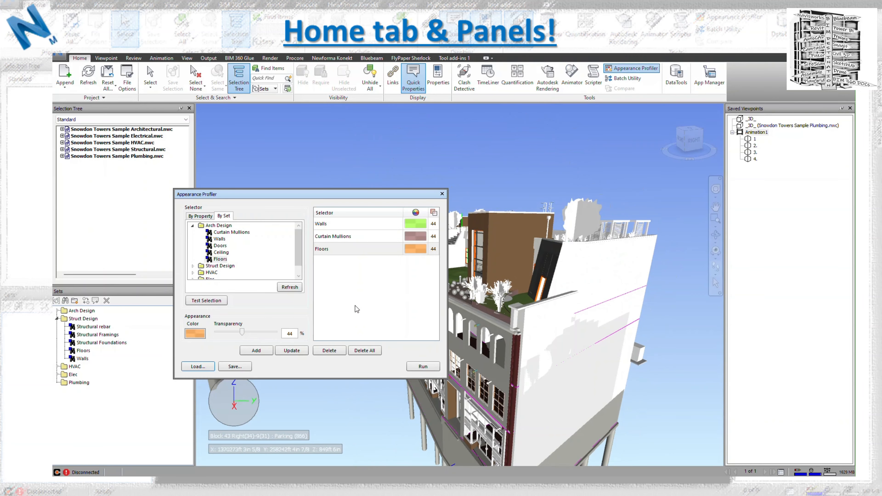
click(424, 367)
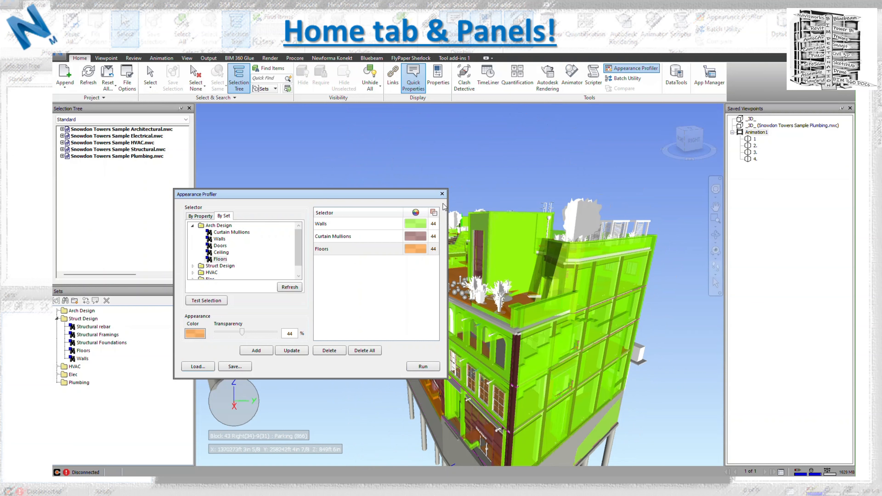
click(442, 194)
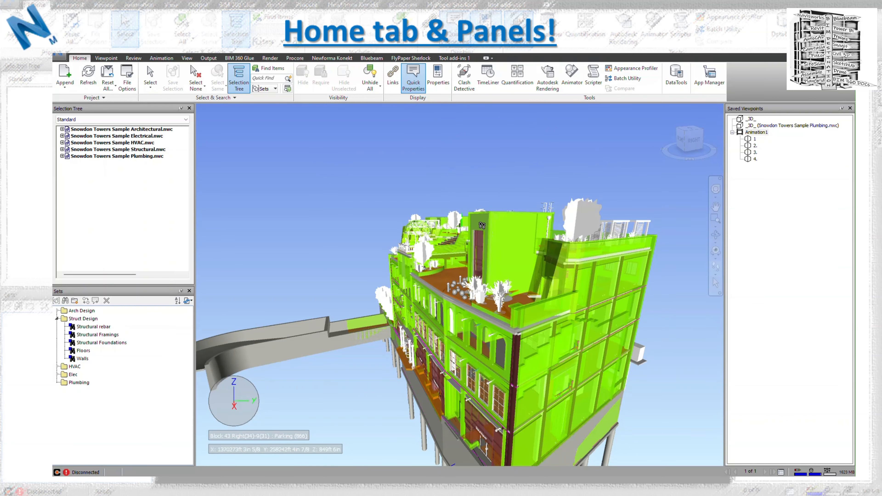
- Reset all appearances again to remove the profile's color overrides from the building
mouse_move(481, 225)
click(108, 77)
click(118, 101)
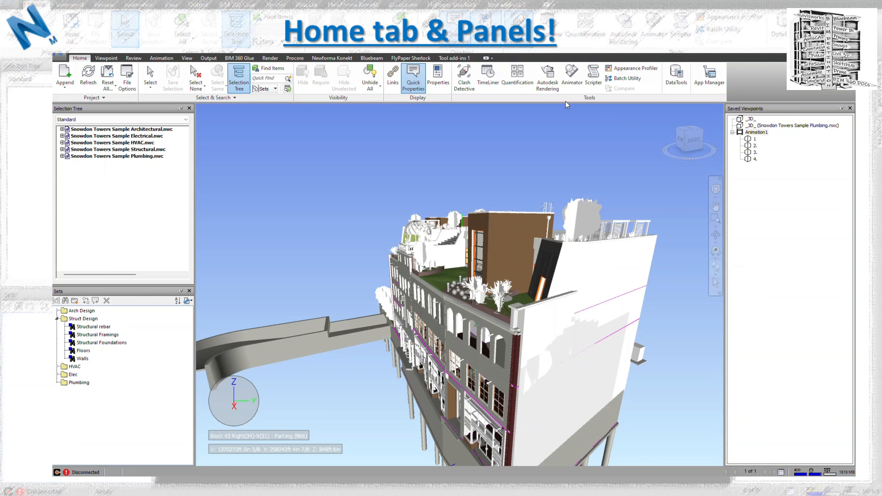
- Open the Batch Utility for combining and converting model files
click(625, 83)
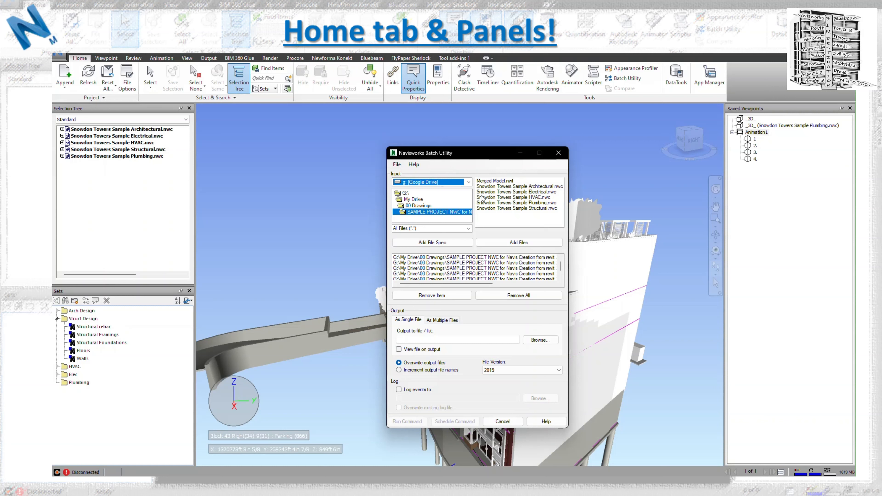